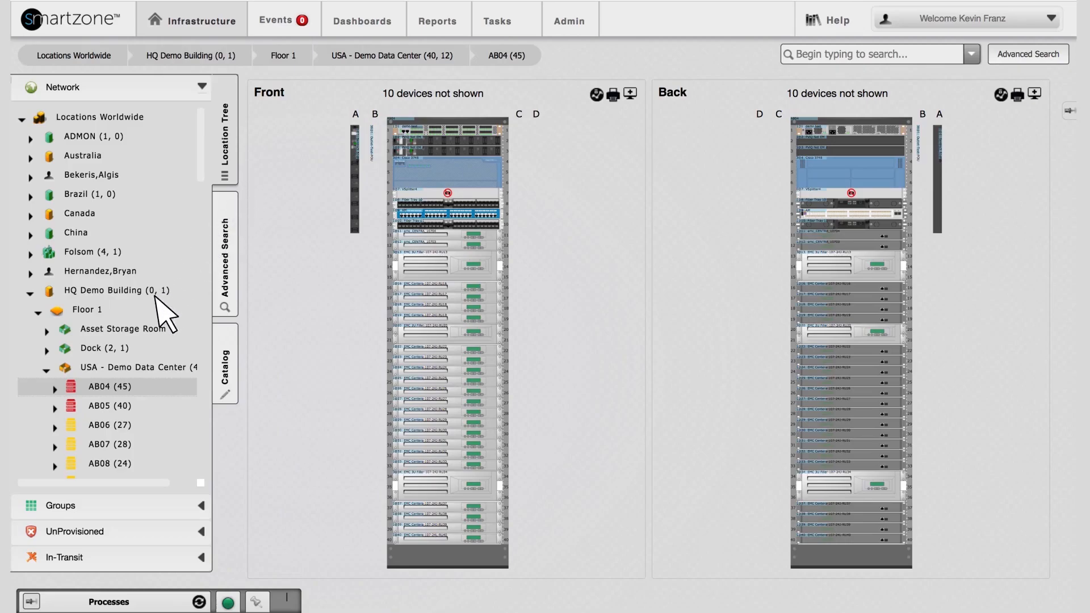
Copy cabinet AB04 and paste the duplicate into the USA - Demo Data Center room
right_click(83, 387)
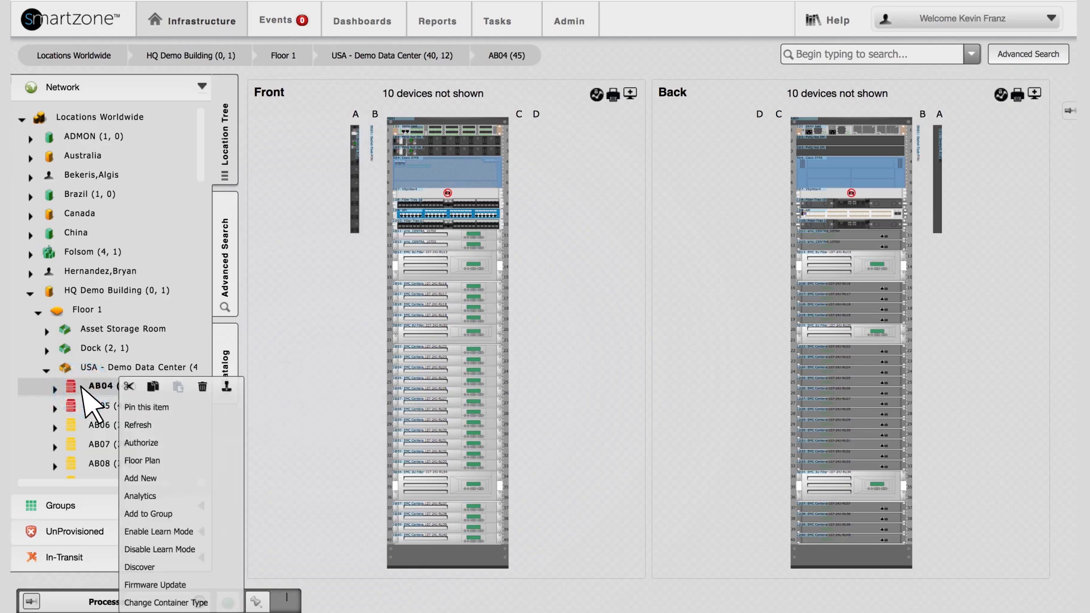
click(152, 387)
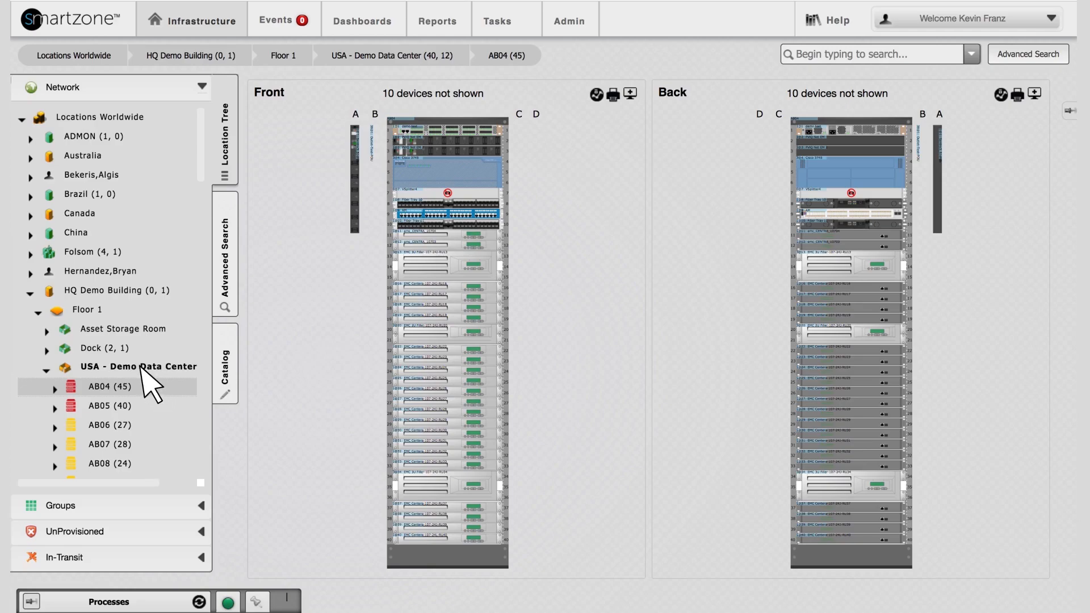
right_click(141, 368)
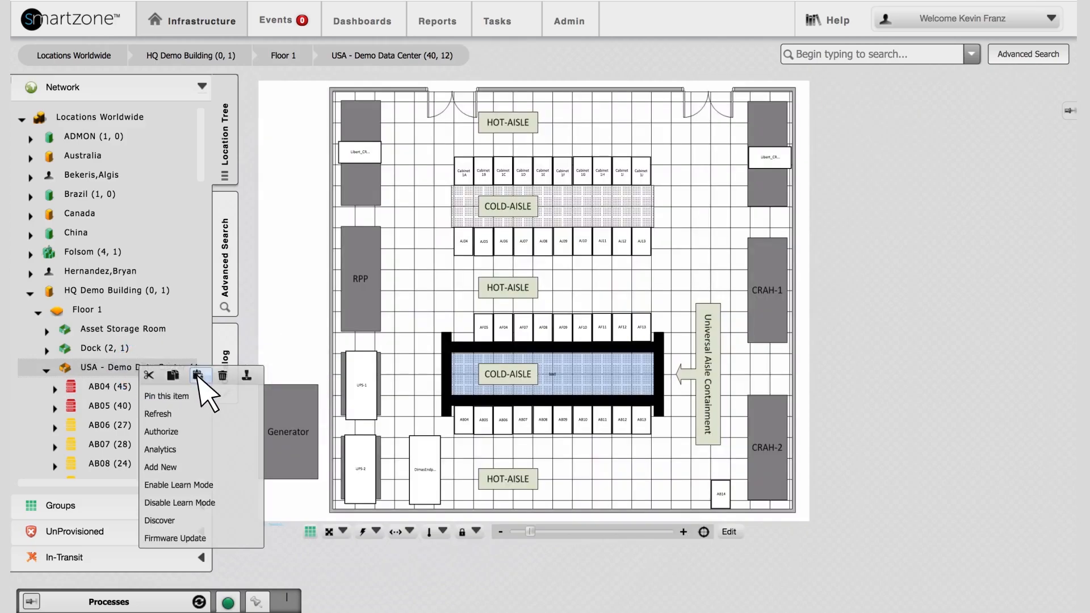
click(197, 375)
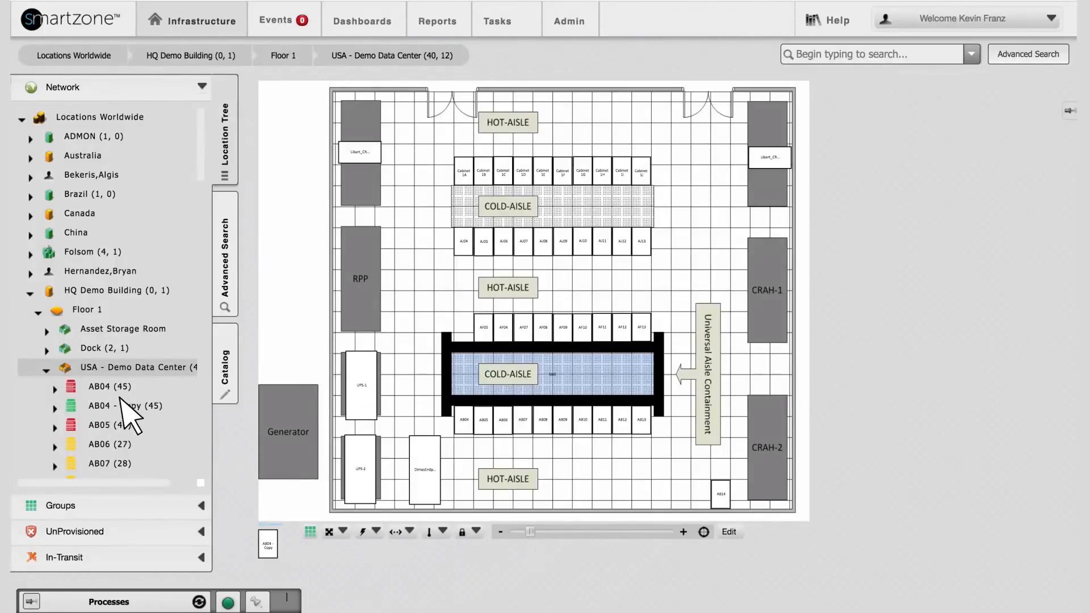
Rename the copied cabinet AB04 - Copy as "AA - 01" in its general information and save it
click(108, 402)
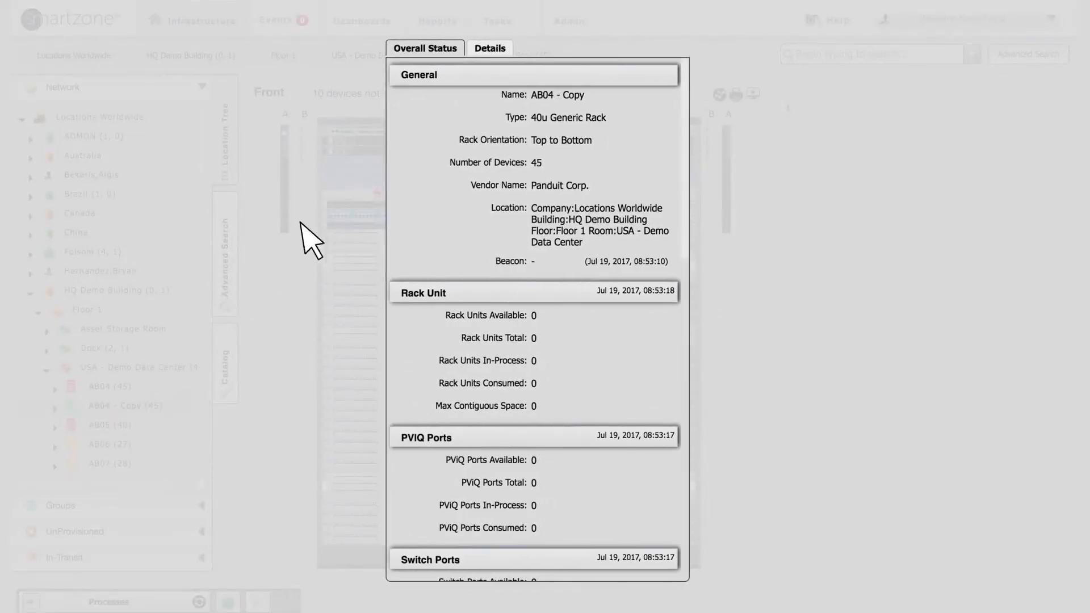
click(487, 51)
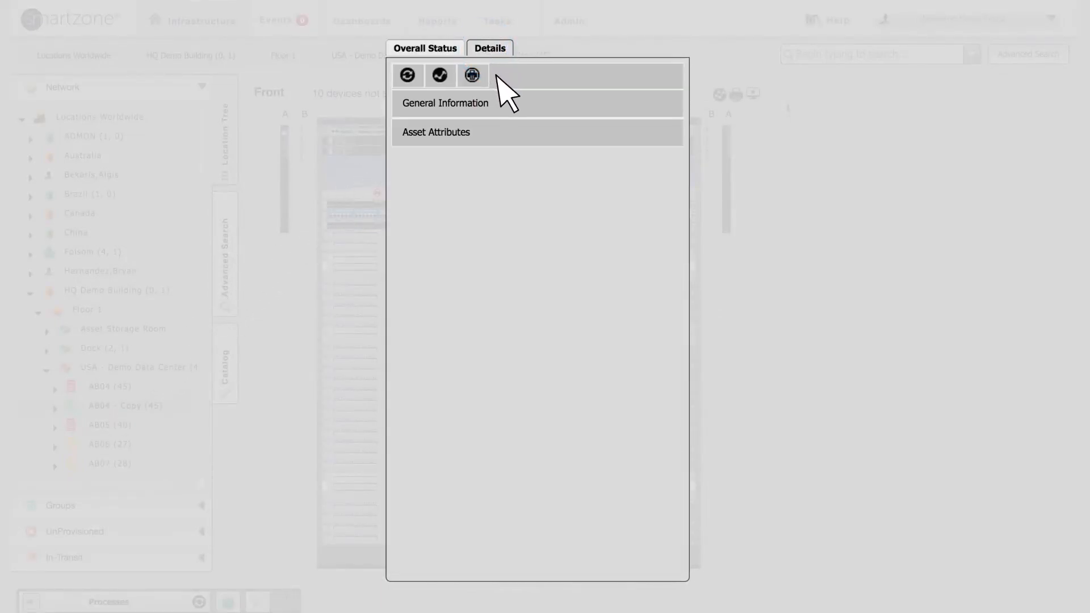
click(505, 97)
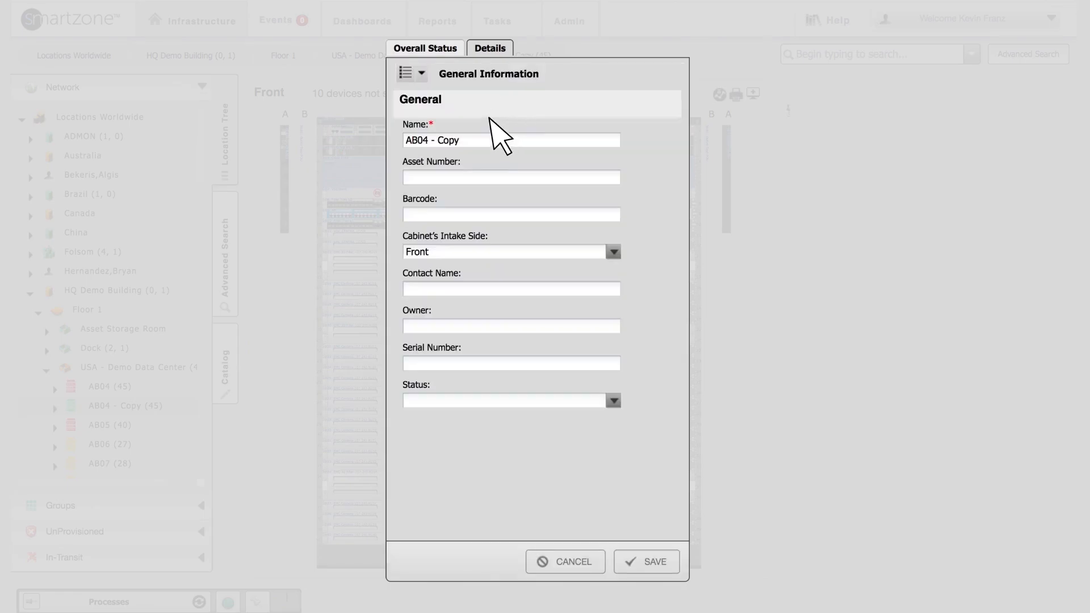
click(474, 139)
key(BackSpace)
key(BackSpace)
key(BackSpace)
key(BackSpace)
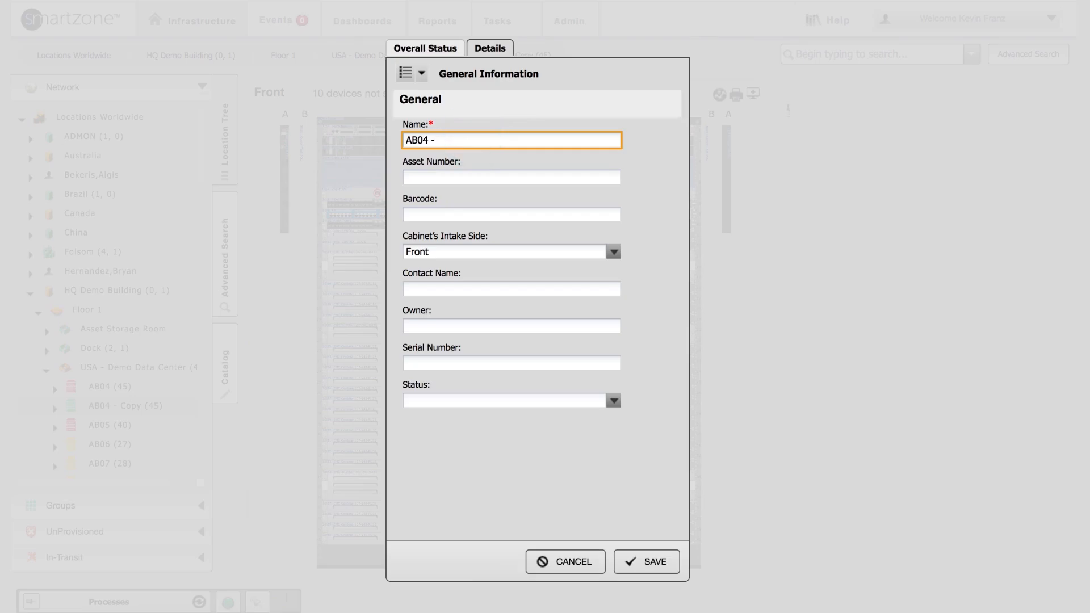
text(A)
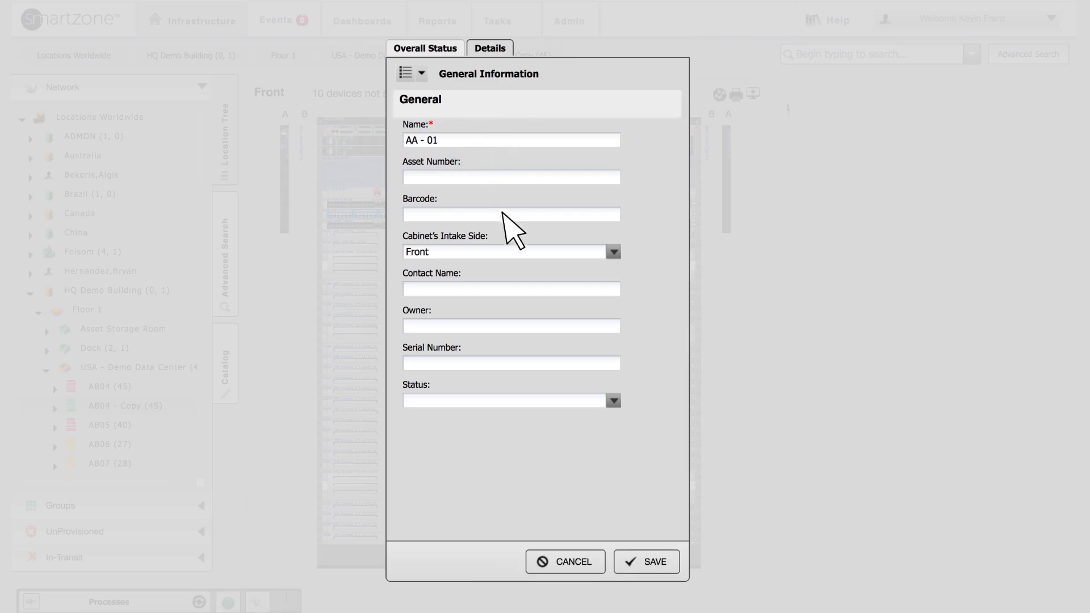
click(630, 555)
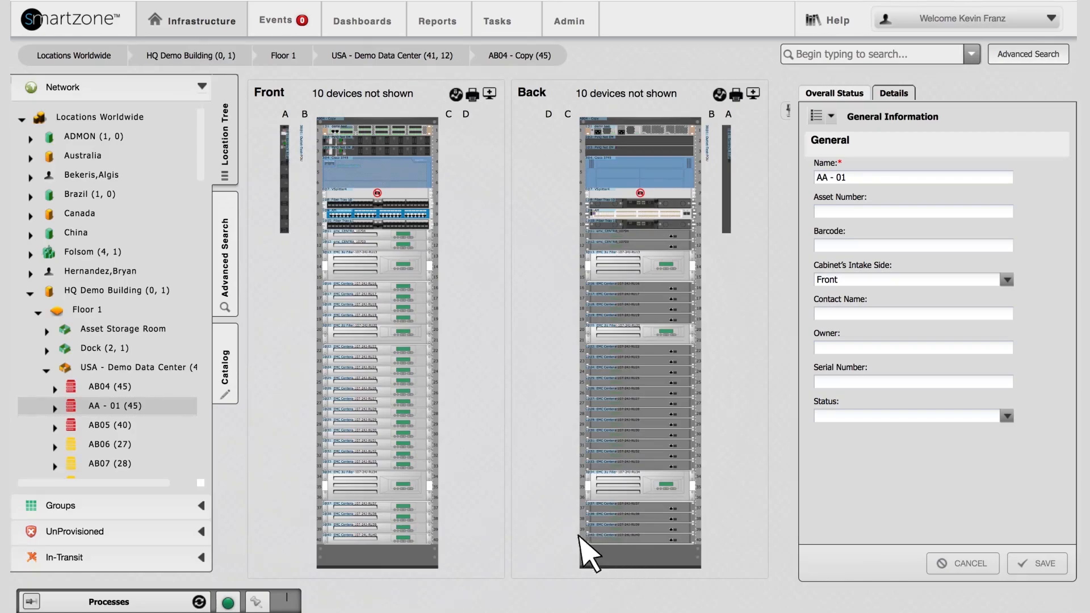
Place cabinet AA - 01 beside AF05 at the open end of its row on the data center floor plan and save the layout
click(121, 372)
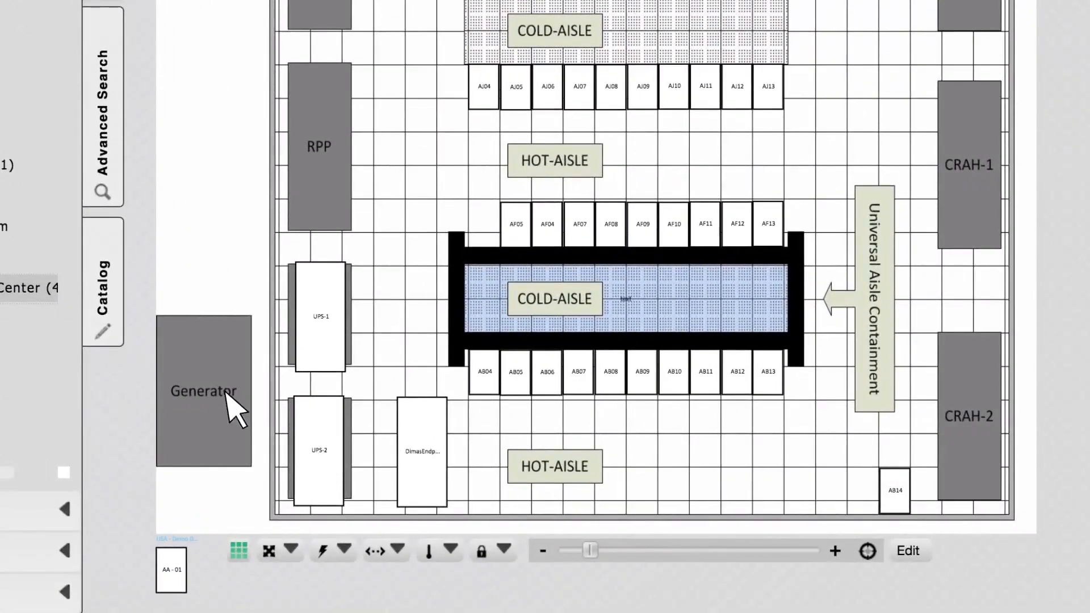
click(904, 552)
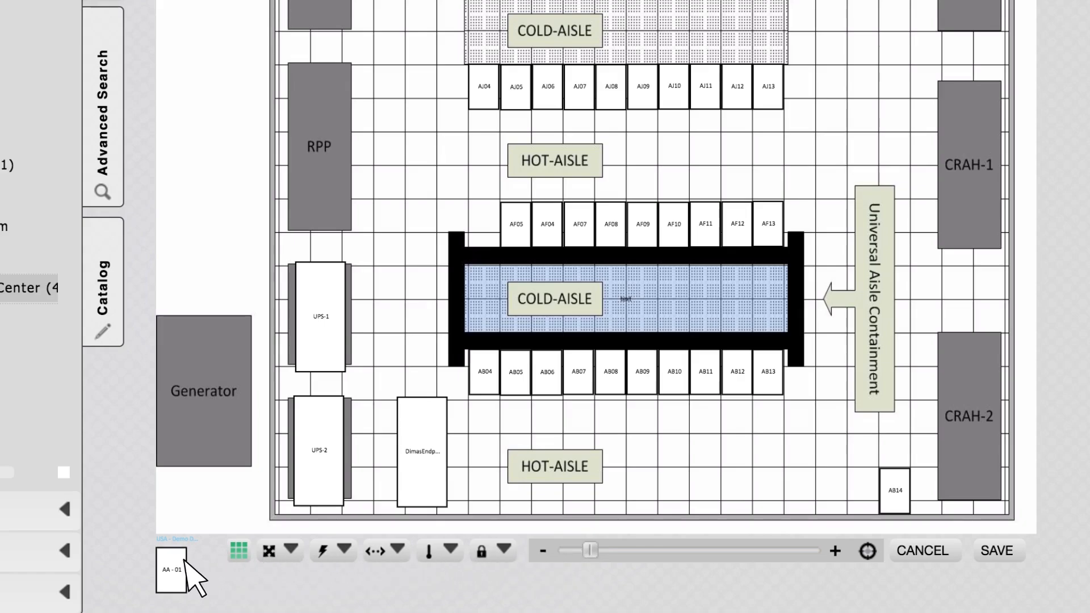
drag(164, 560, 479, 216)
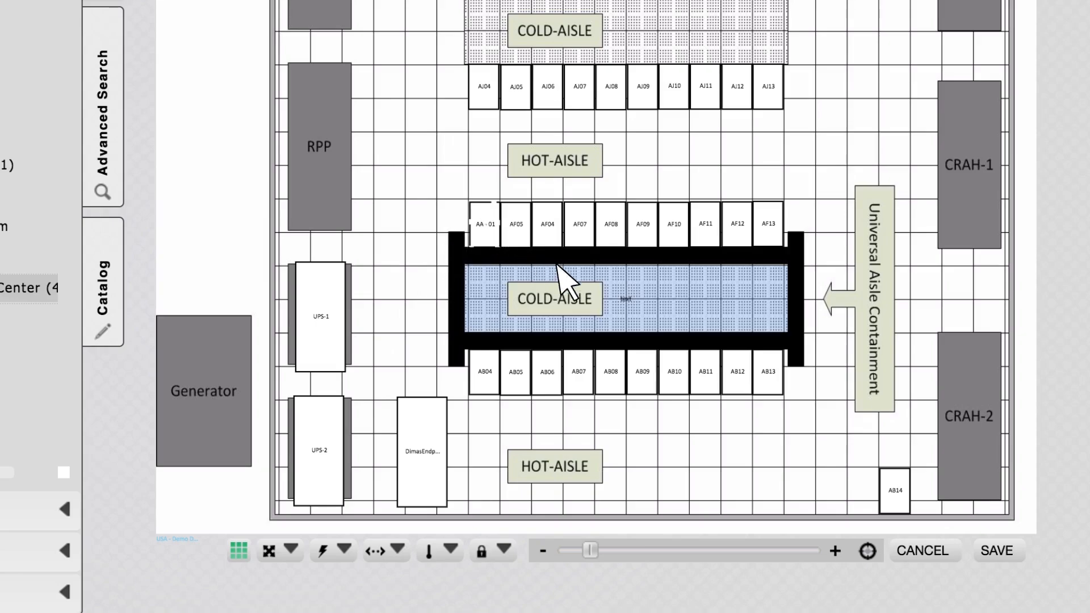
click(994, 552)
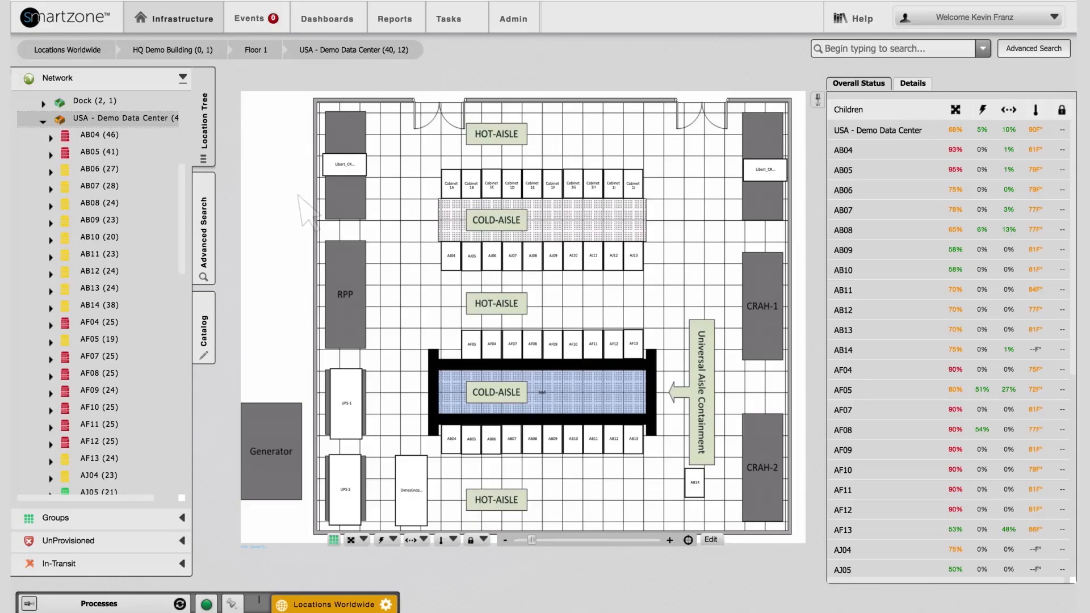
Start replicating cabinet AB07, with the label prefix NEW and the base name CAB
right_click(98, 185)
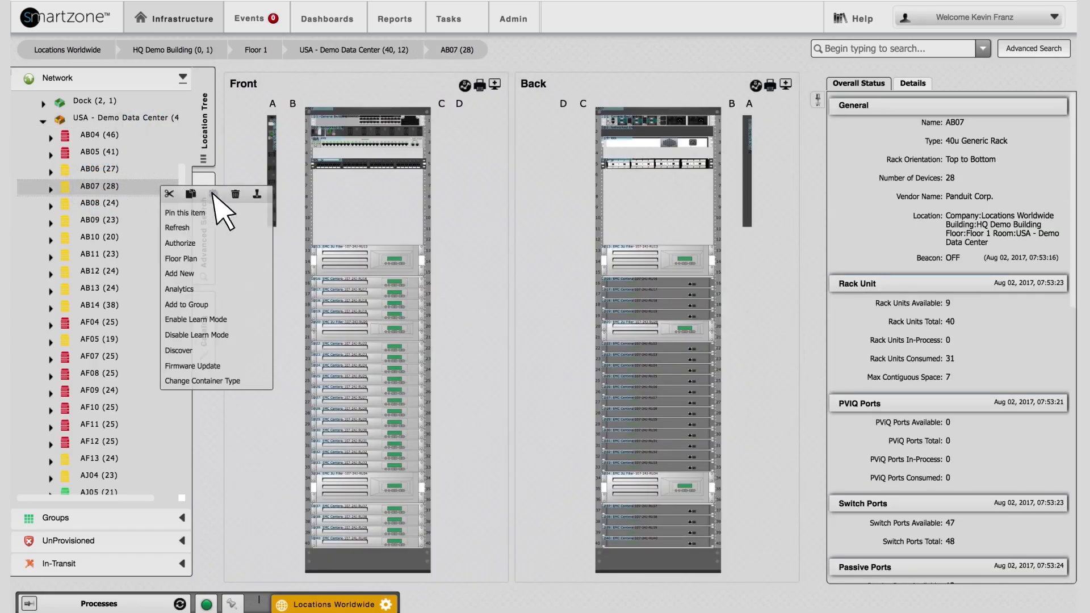
click(262, 198)
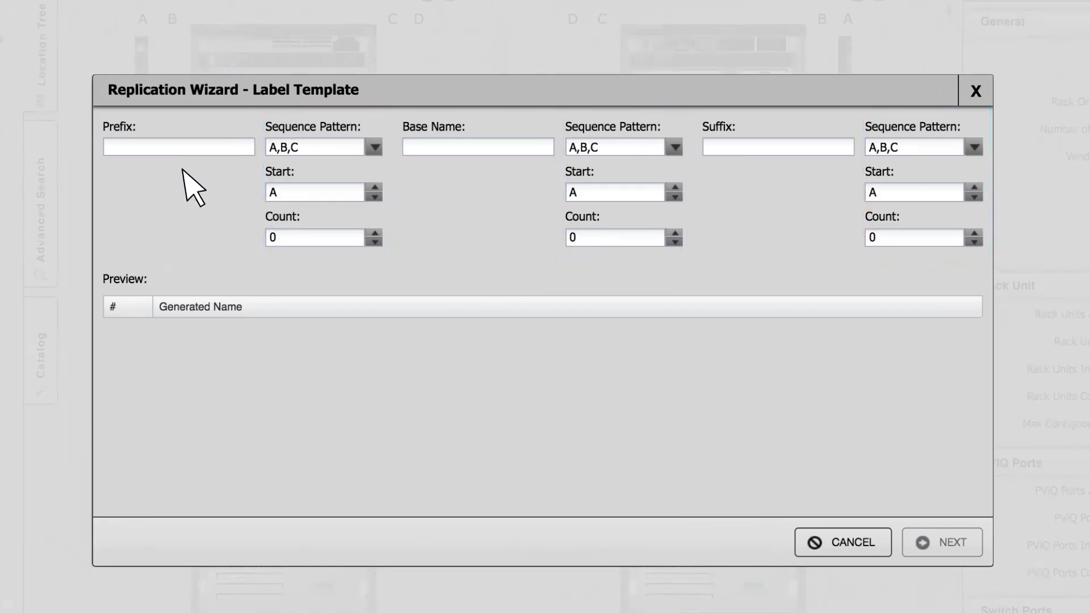
click(113, 149)
text(NEW)
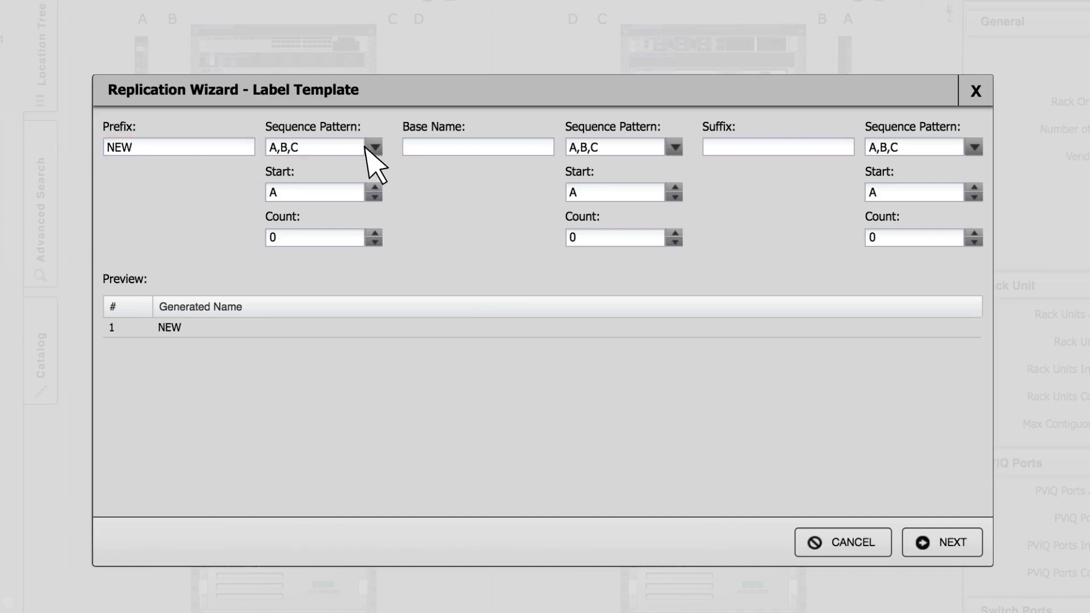
click(428, 147)
text(CAB)
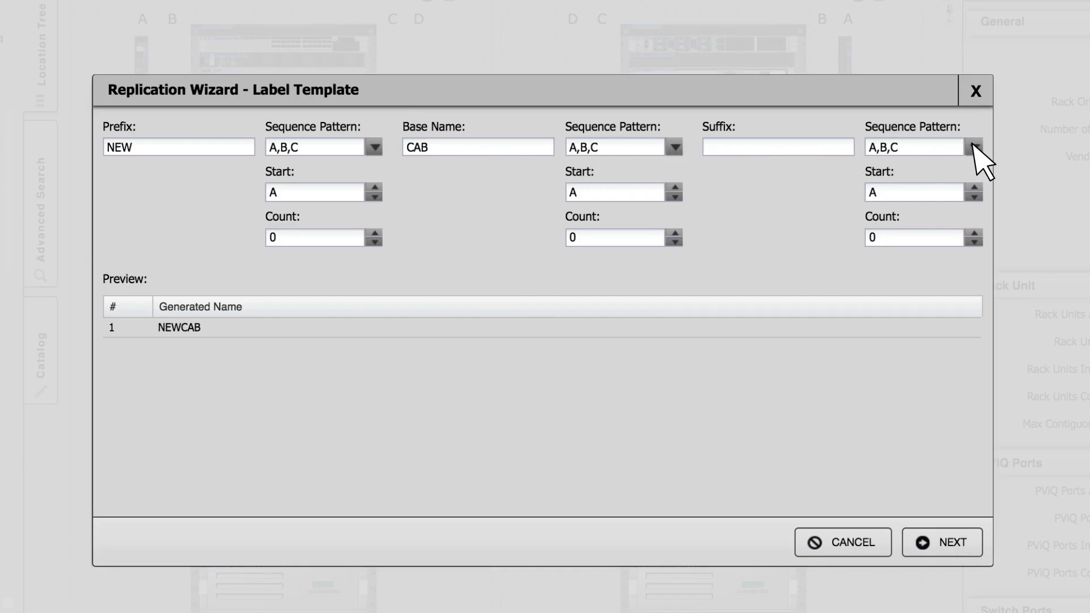
Set the label suffix's sequence pattern to 1,2,3 with a start value of 1
click(974, 149)
click(967, 211)
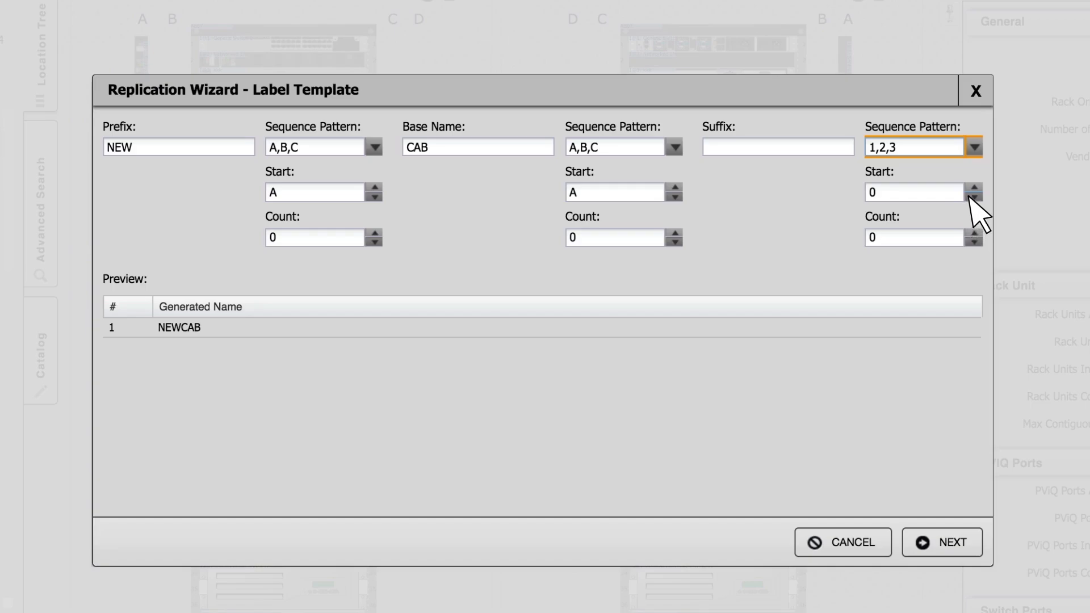
click(973, 187)
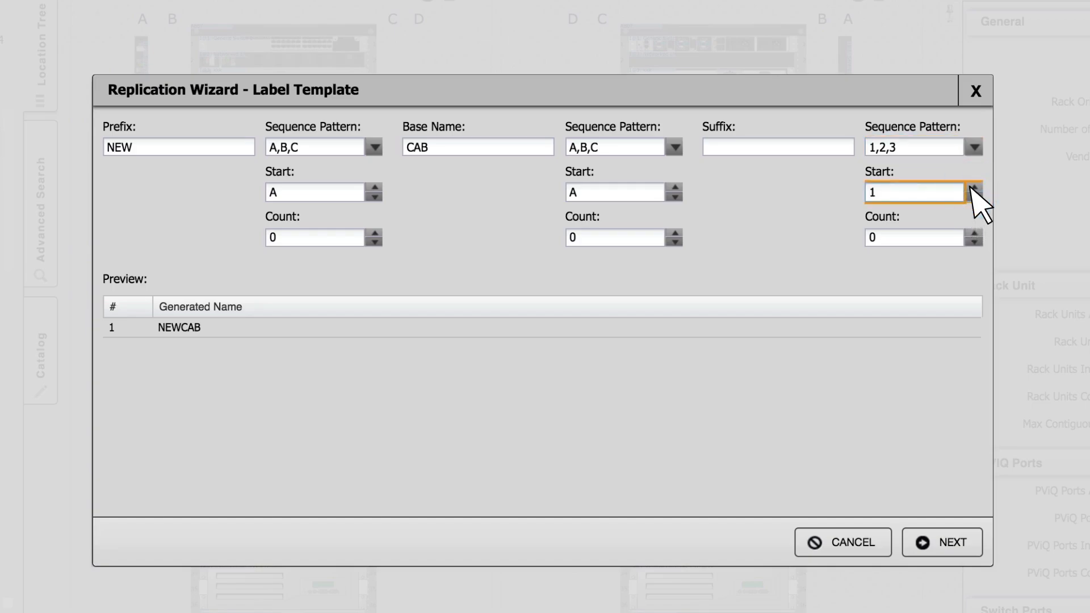
Set the suffix sequence count to 3 and continue to the choice of rack contents to replicate
click(973, 233)
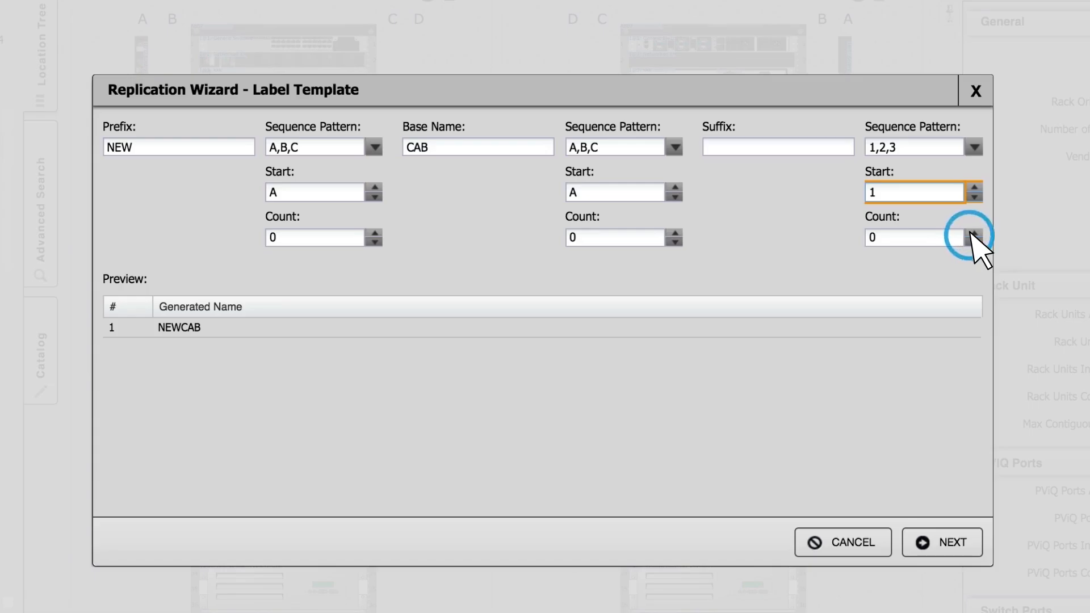
click(972, 233)
click(973, 233)
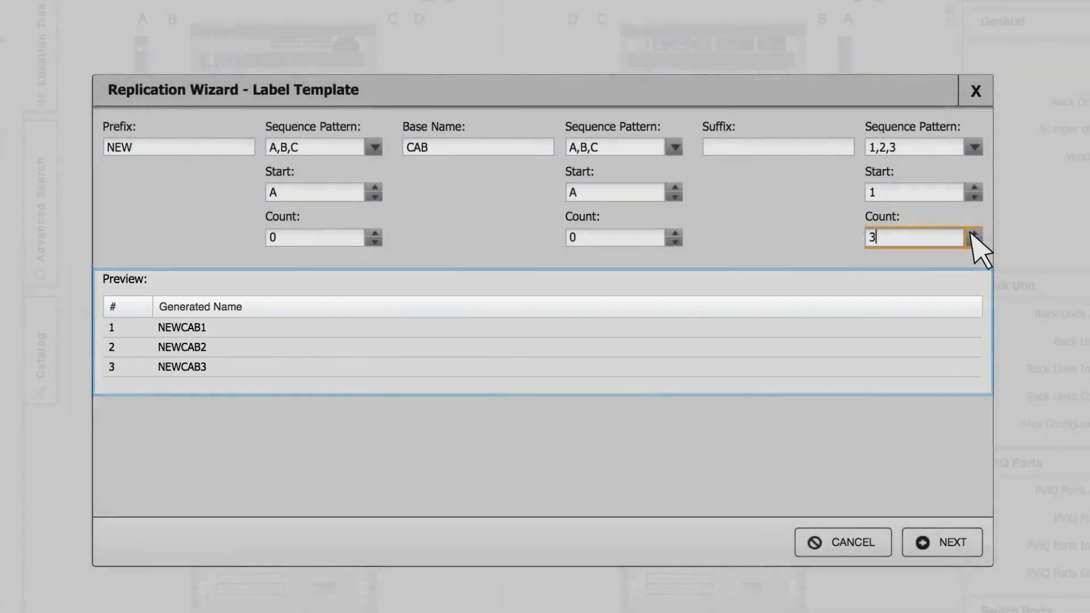
click(973, 233)
click(973, 233)
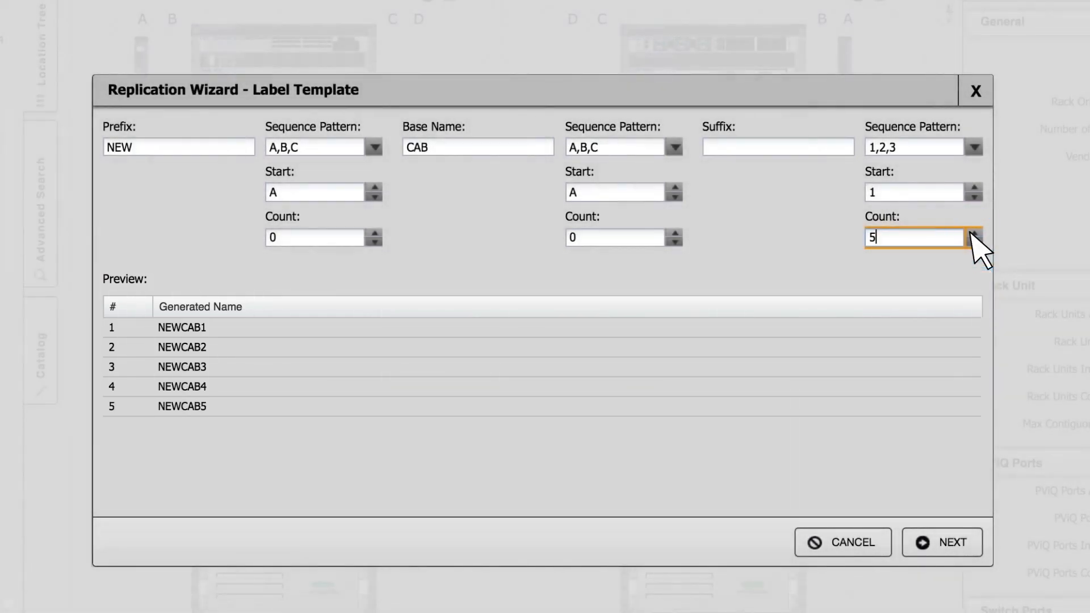
click(973, 233)
click(973, 233)
click(972, 233)
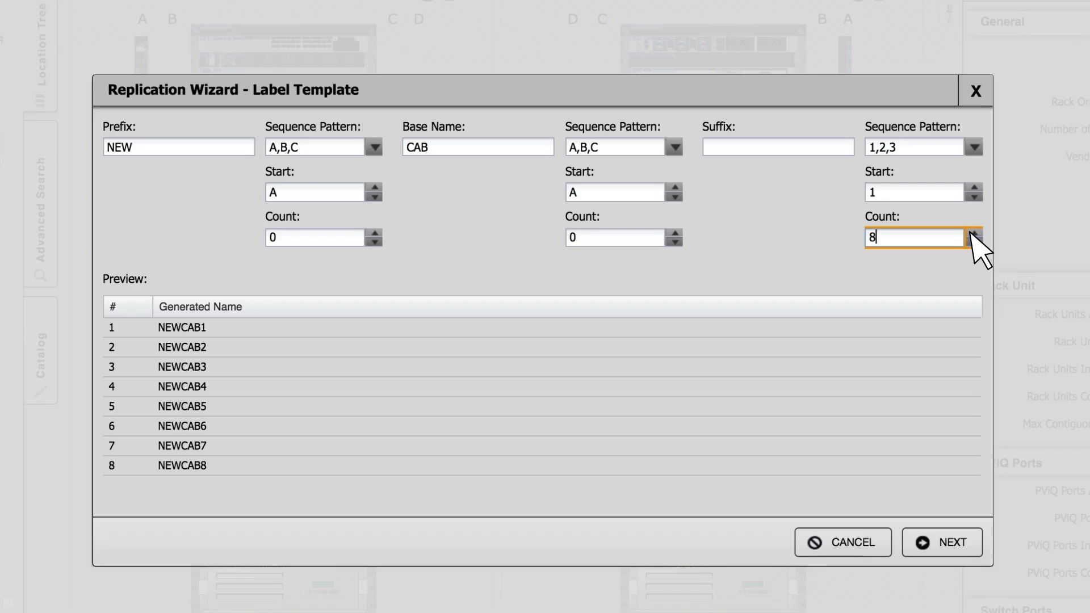
click(974, 242)
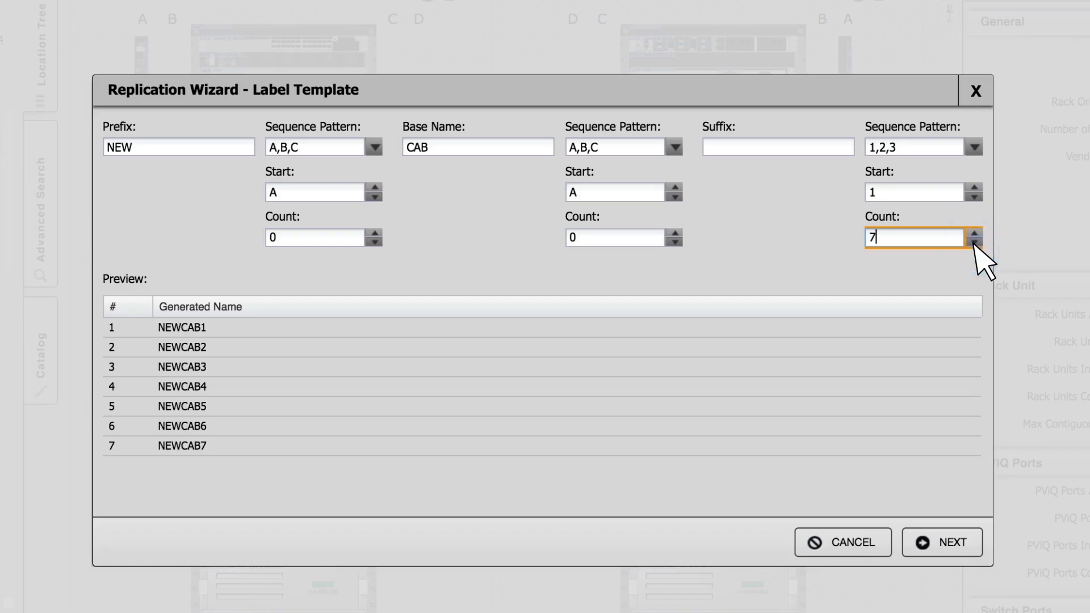
click(974, 243)
click(974, 242)
click(973, 243)
click(974, 243)
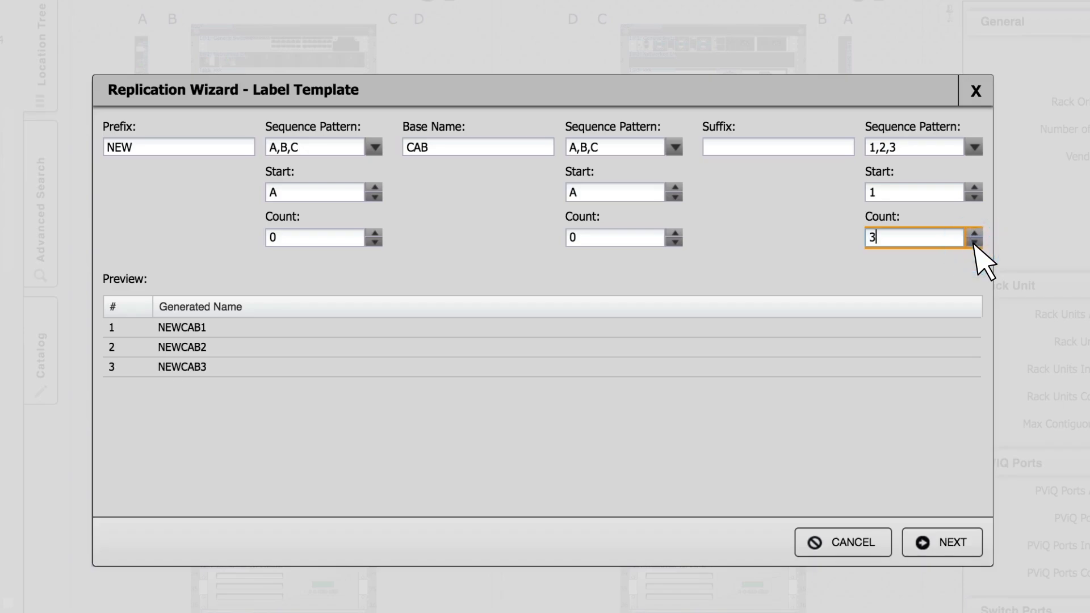
click(942, 544)
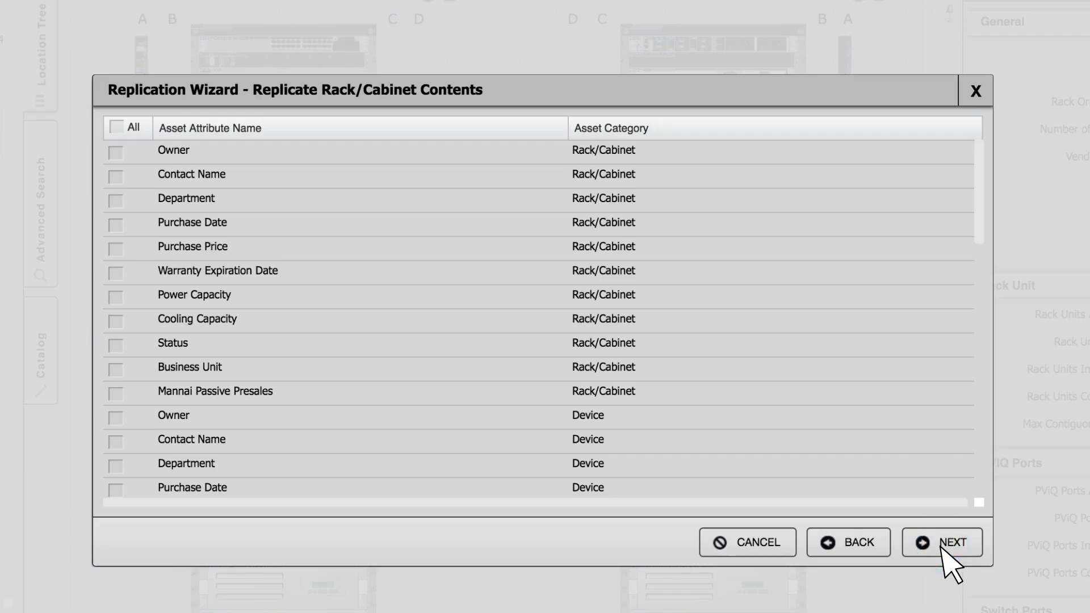
click(975, 179)
mouse_move(978, 180)
mouse_down()
mouse_move(976, 295)
mouse_move(975, 181)
mouse_up()
click(116, 154)
click(116, 179)
click(117, 202)
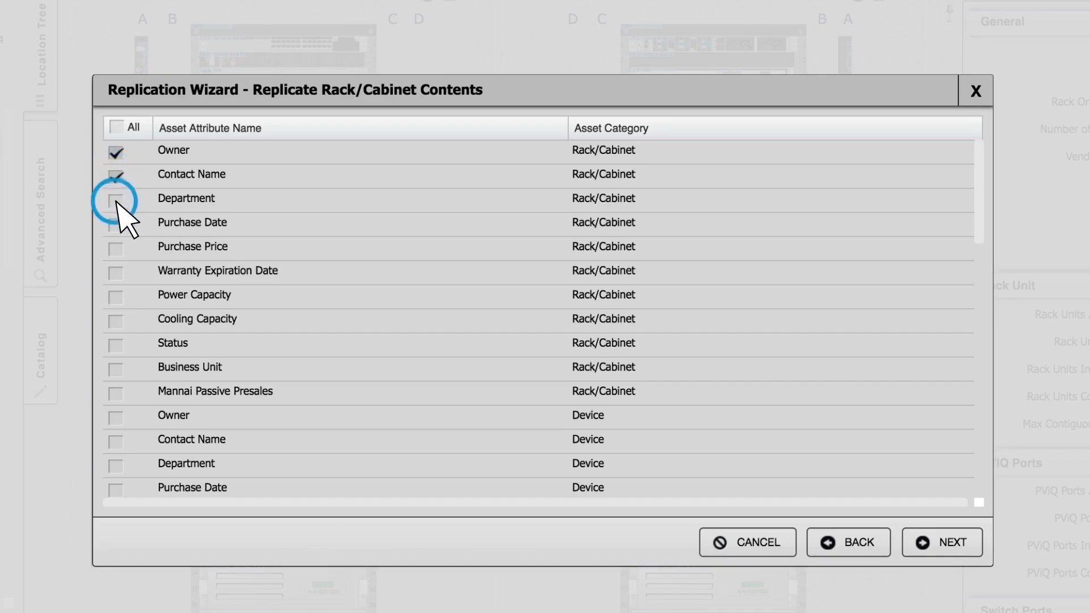
click(117, 177)
click(116, 153)
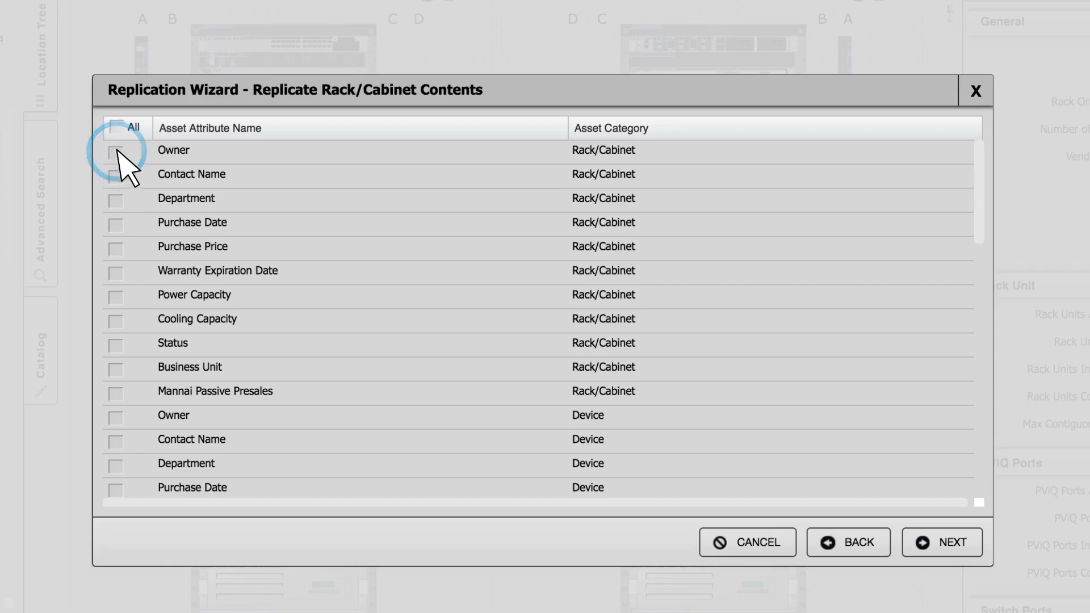
Include all asset attributes and finish the replication with USA - Demo Data Center as the target location
click(118, 127)
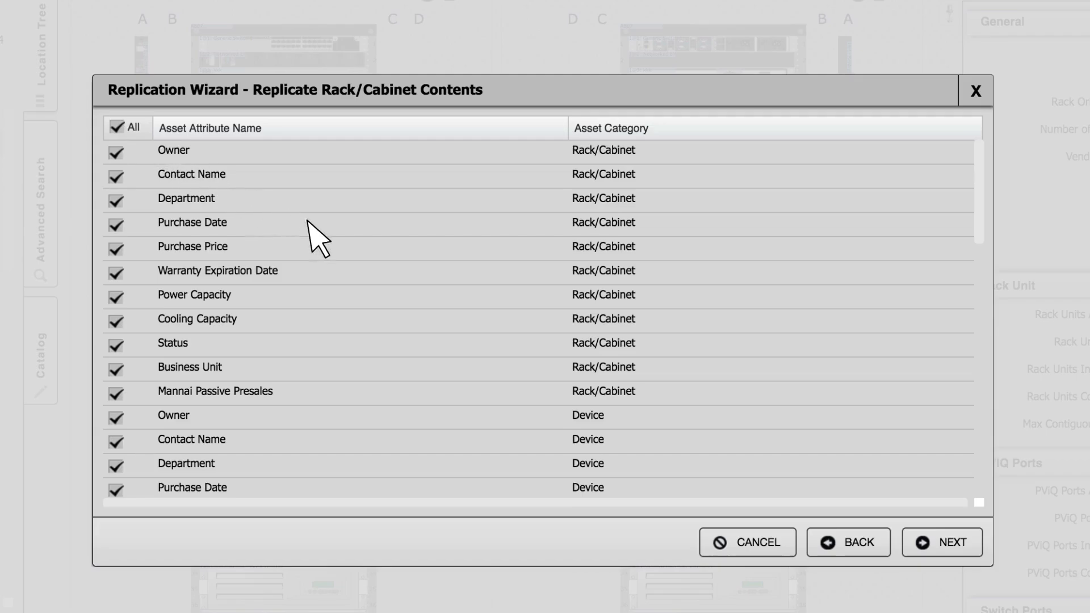
click(933, 542)
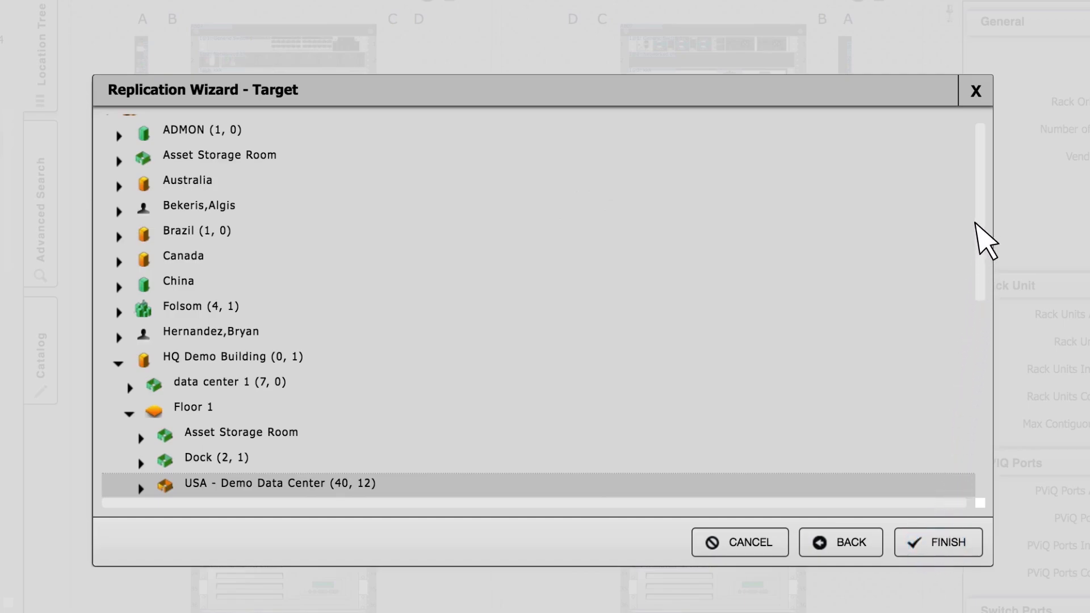
click(979, 186)
drag(980, 183, 981, 294)
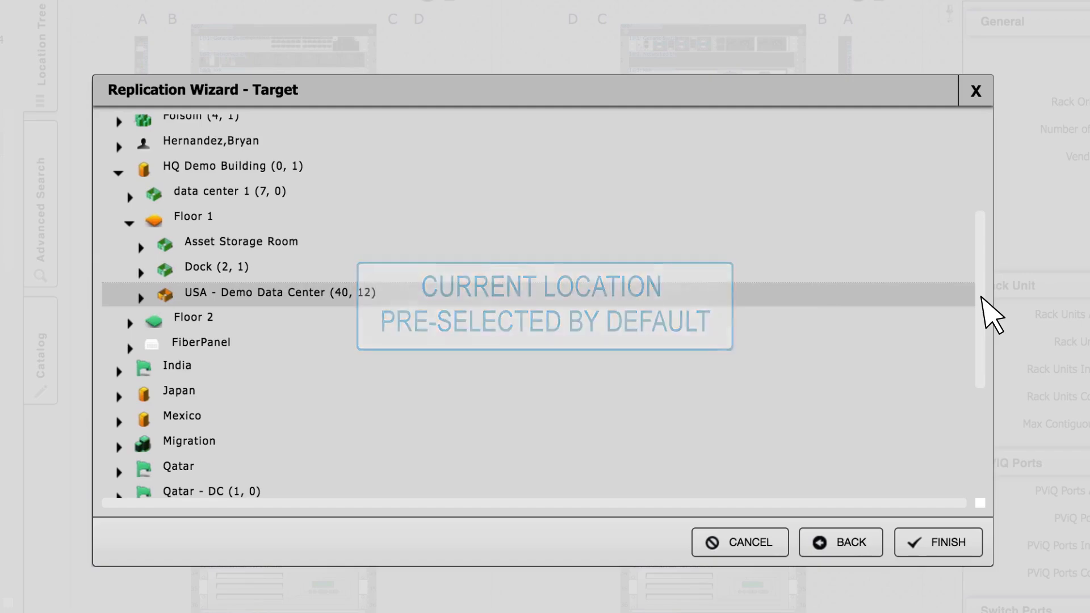
click(943, 539)
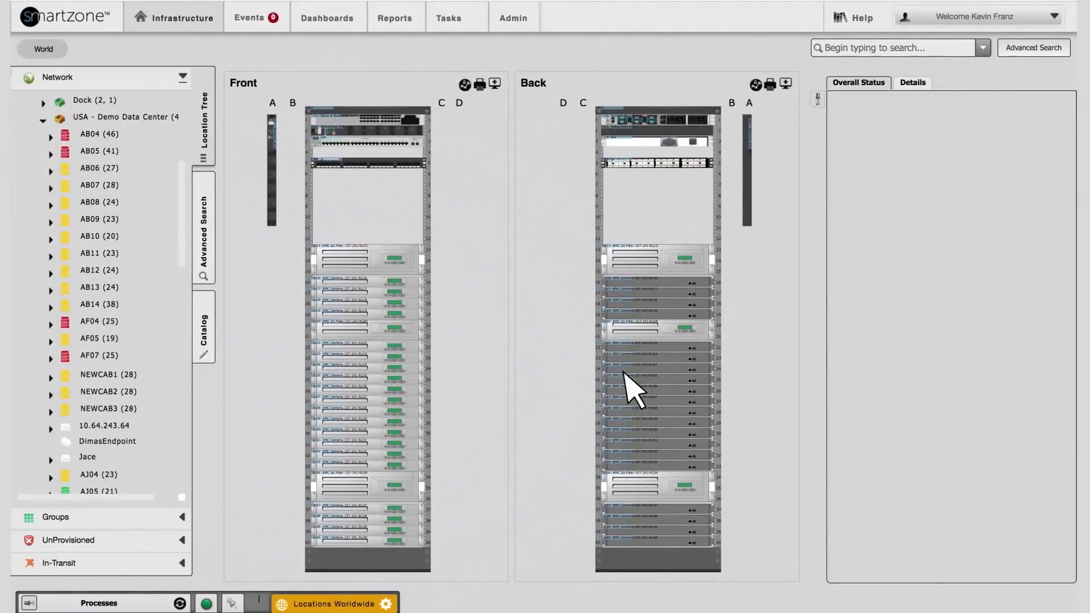
Place NEWCAB1, NEWCAB2 and NEWCAB3 side by side in the hot aisle above AF13, AF12 and AF11 on the floor plan, and save the layout
click(126, 116)
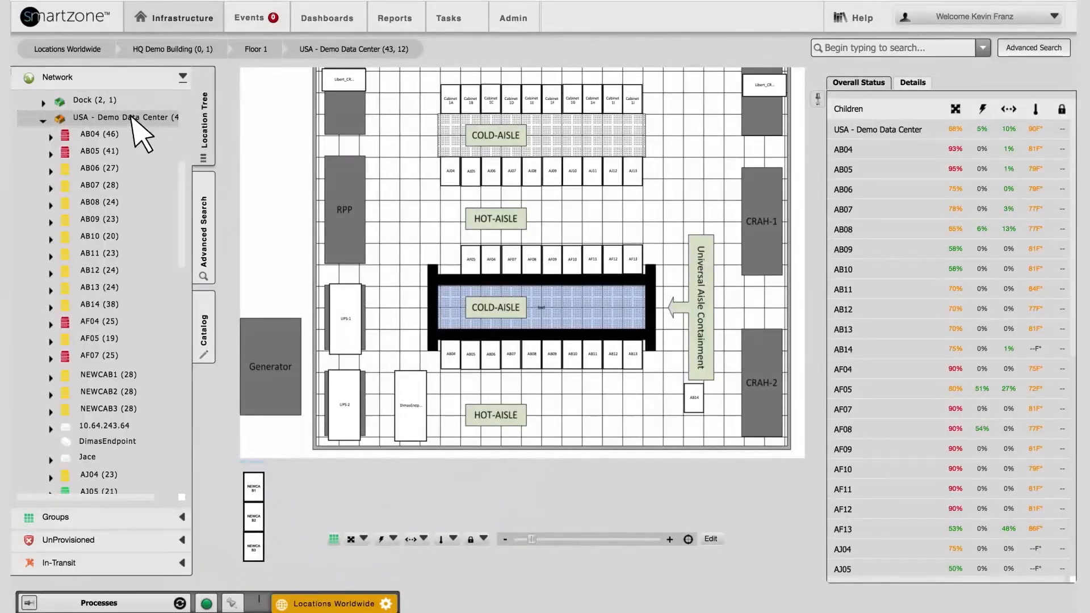
click(717, 539)
drag(258, 480, 628, 219)
drag(255, 517, 614, 227)
drag(254, 544, 588, 221)
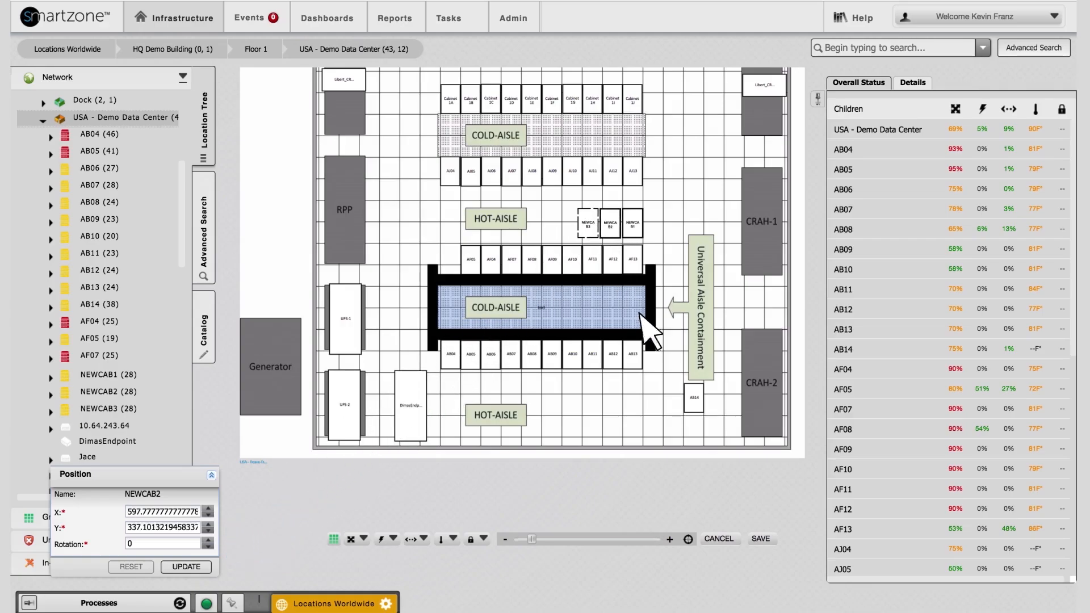
click(761, 538)
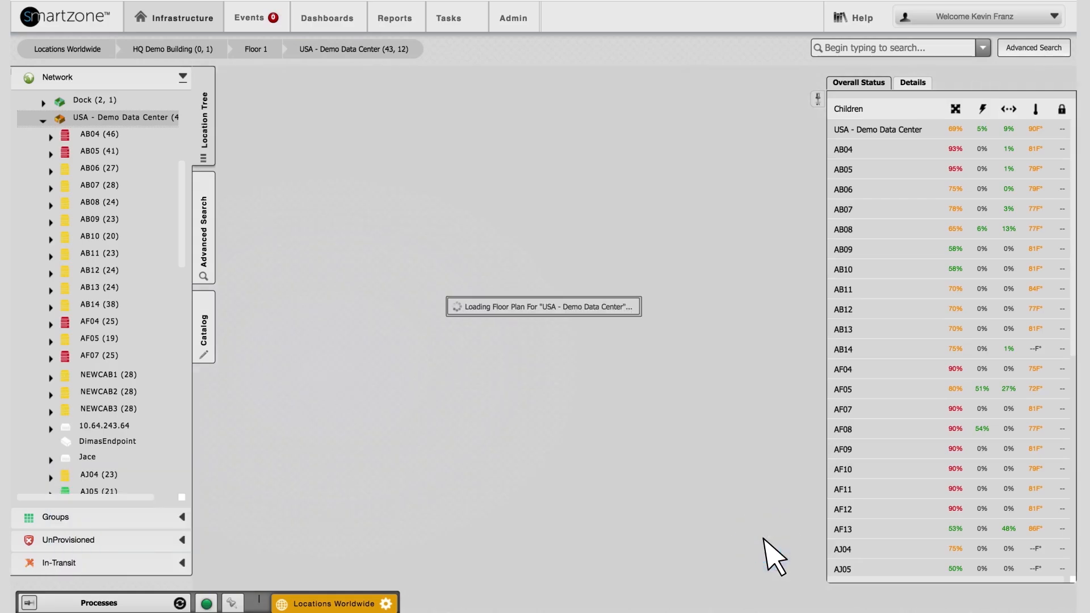